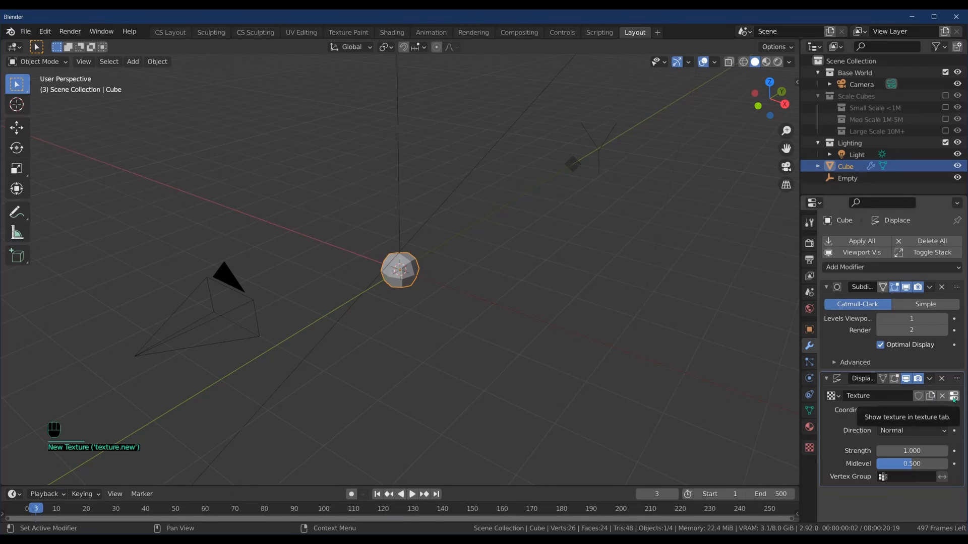
# Step: Open the Texture properties for the Displace modifier's new texture
pyautogui.click(955, 397)
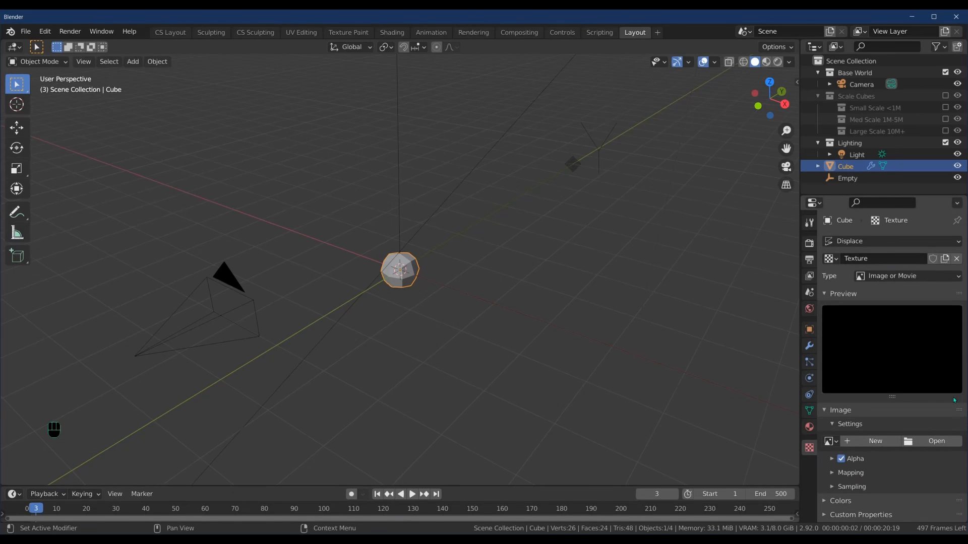
# Step: Make the displacement texture a Clouds type with size 0.50, then return to the modifiers
pyautogui.click(933, 277)
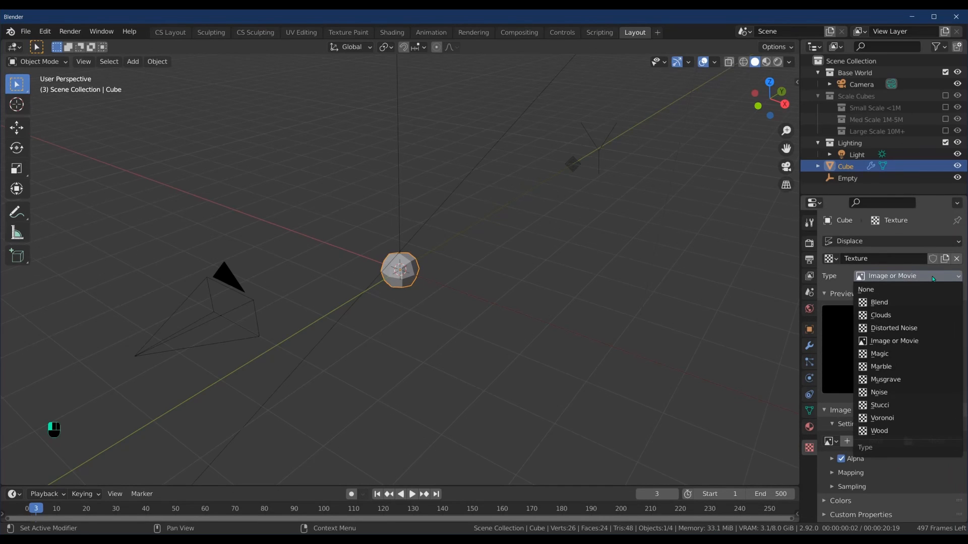
pyautogui.click(885, 316)
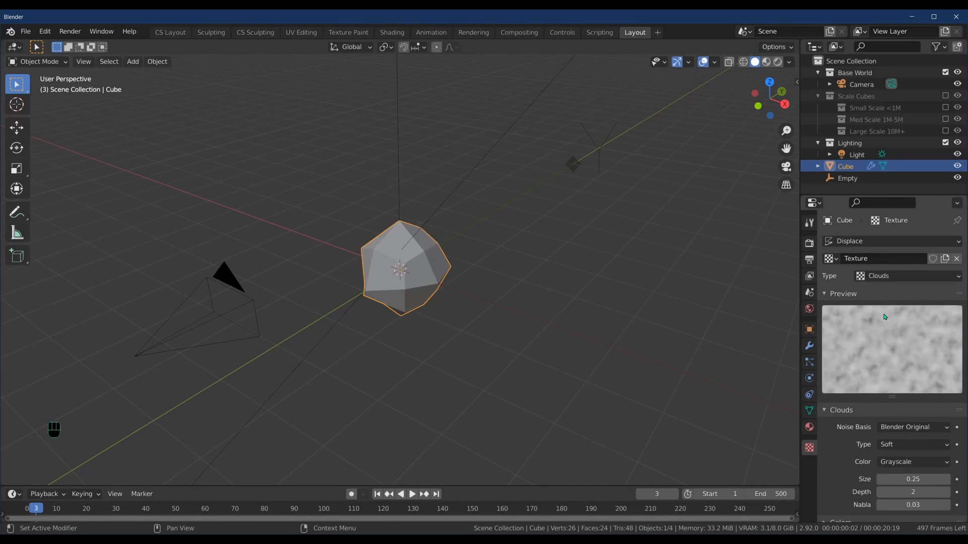
pyautogui.click(898, 428)
pyautogui.click(905, 479)
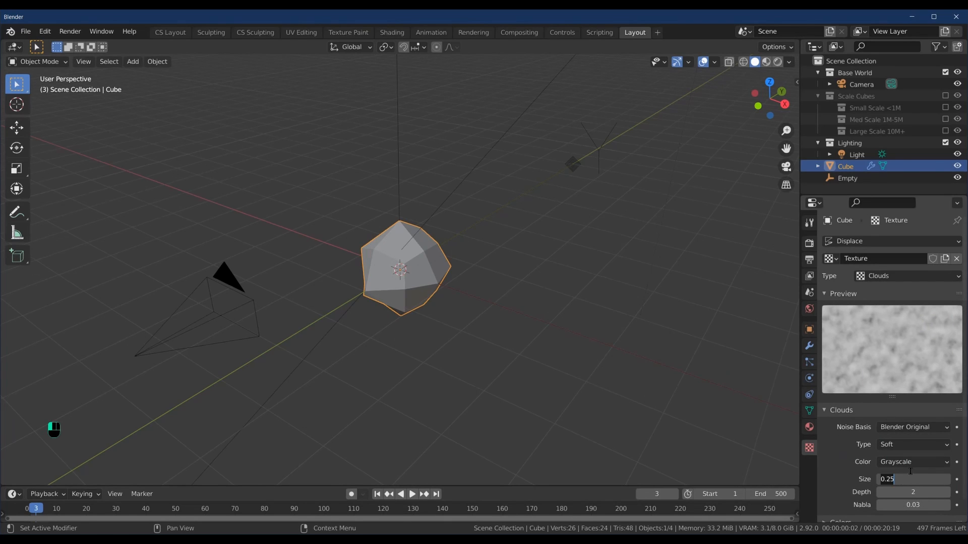
pyautogui.write('.5')
pyautogui.press('Return')
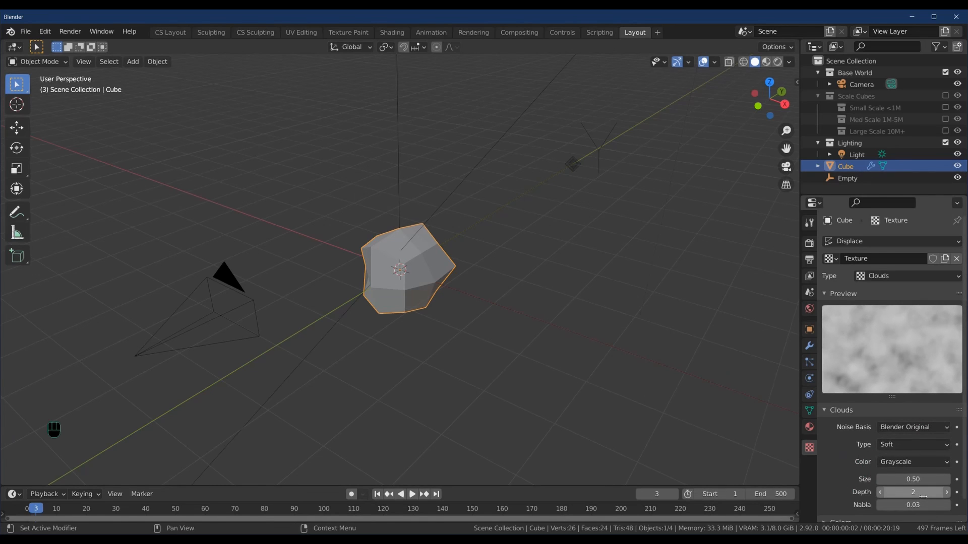
pyautogui.click(809, 346)
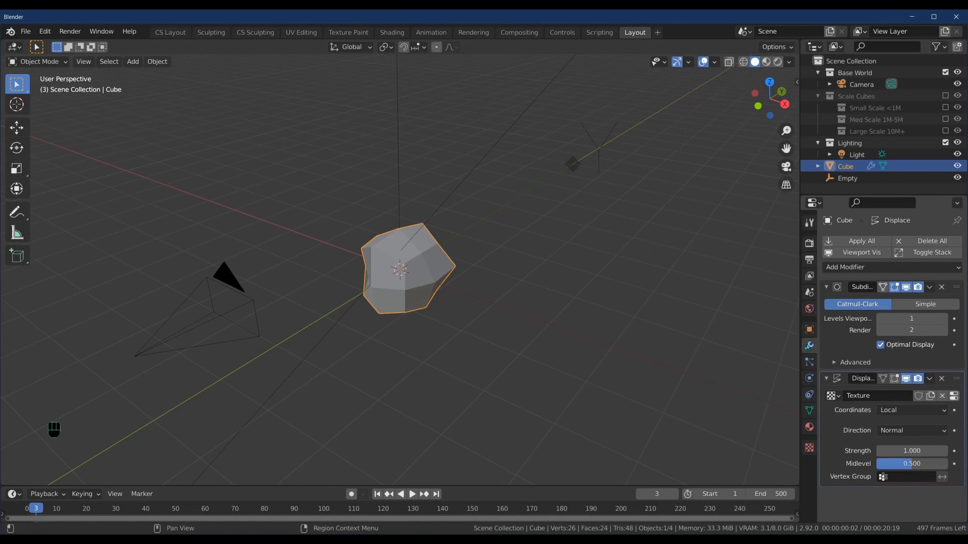
# Step: Drag the Midlevel and Strength values to preview how they reshape the cube
pyautogui.click(911, 469)
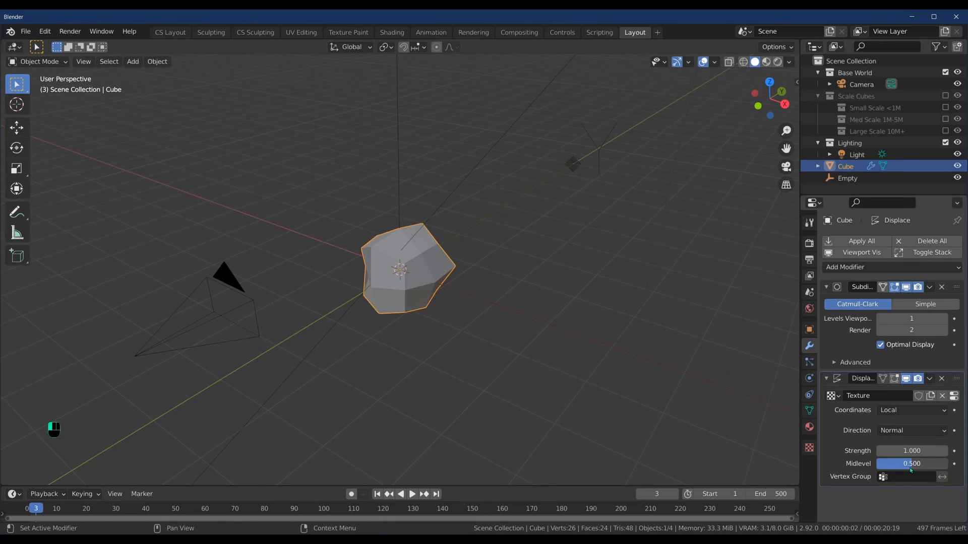
pyautogui.moveTo(911, 470); pyautogui.dragTo(876, 468)
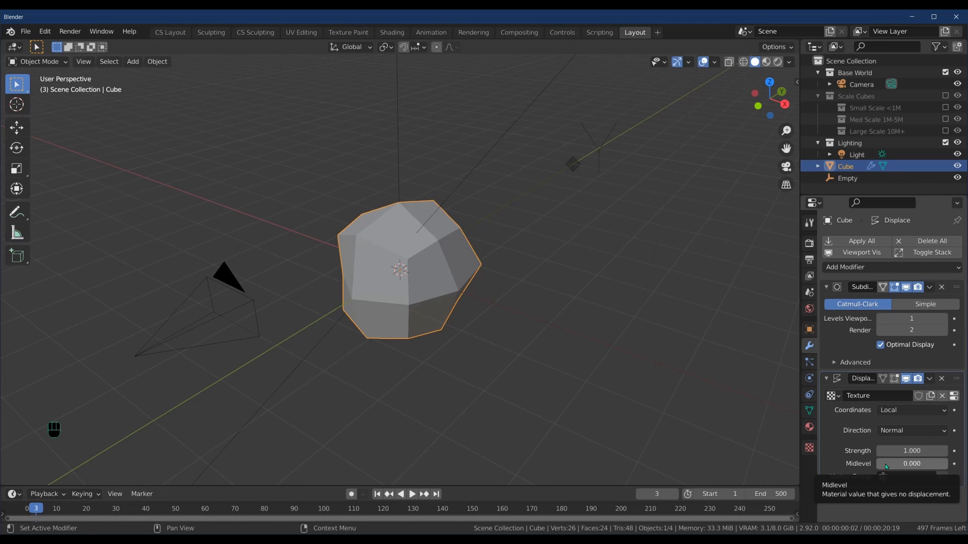
pyautogui.moveTo(887, 467); pyautogui.dragTo(31, 476)
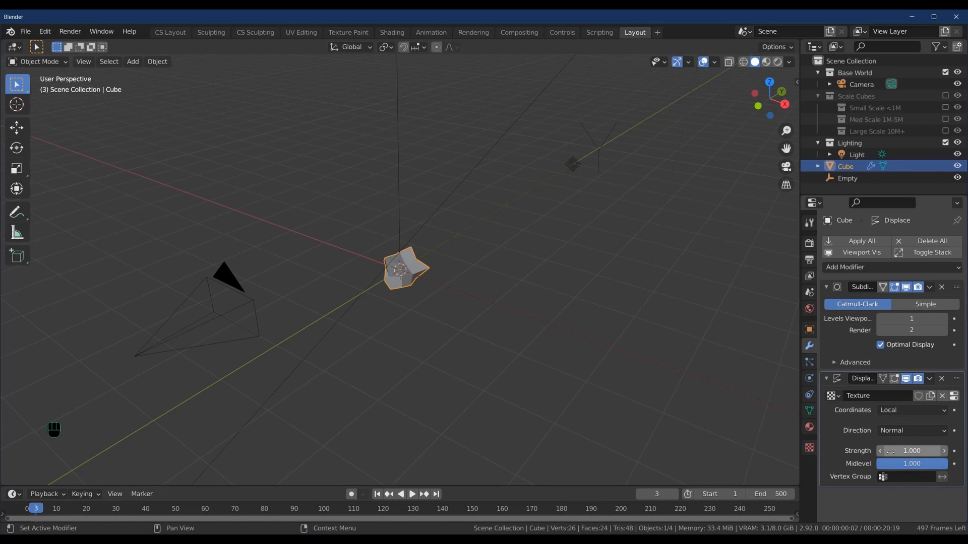
pyautogui.moveTo(892, 452)
pyautogui.mouseDown()
pyautogui.moveTo(923, 458)
pyautogui.moveTo(892, 465)
pyautogui.mouseUp()
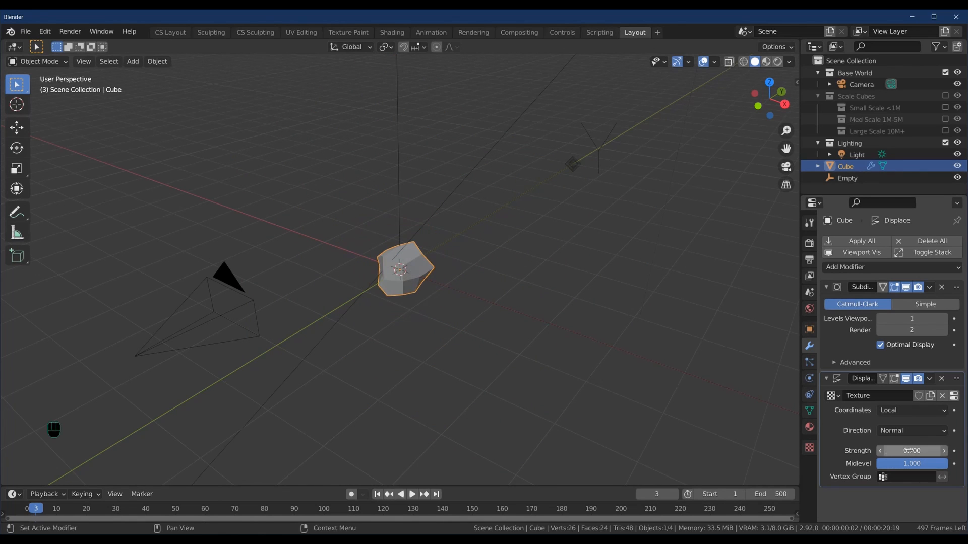
# Step: Set the displacement strength to 0.4 and the midlevel to 0
pyautogui.click(926, 450)
pyautogui.write('0.4')
pyautogui.press('Return')
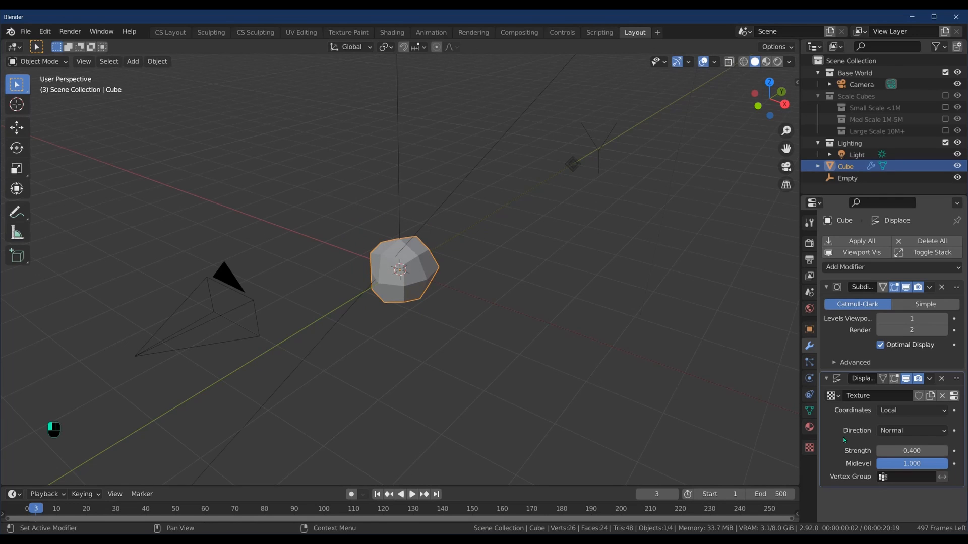
pyautogui.click(902, 466)
pyautogui.write('0')
pyautogui.press('Return')
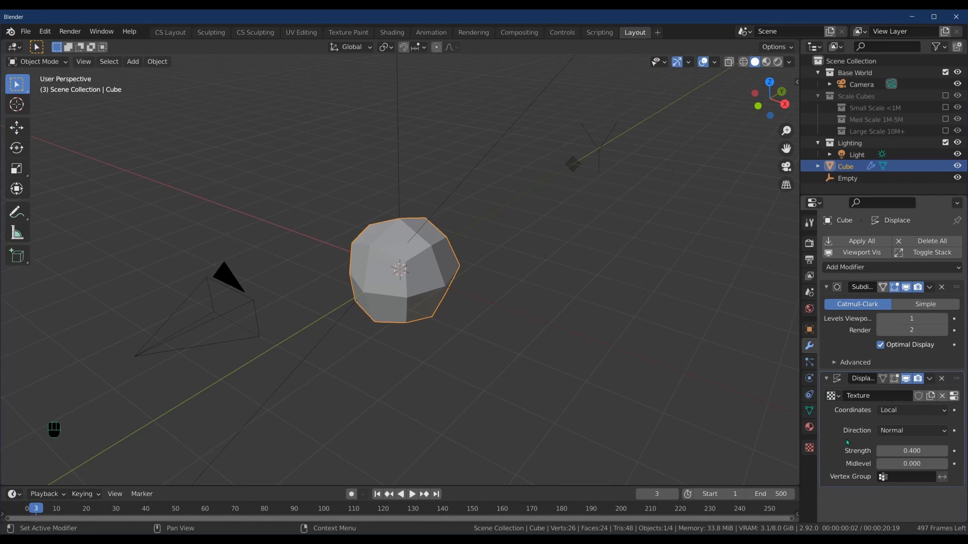
# Step: Switch the displacement coordinates to Global and select the cube
pyautogui.click(882, 410)
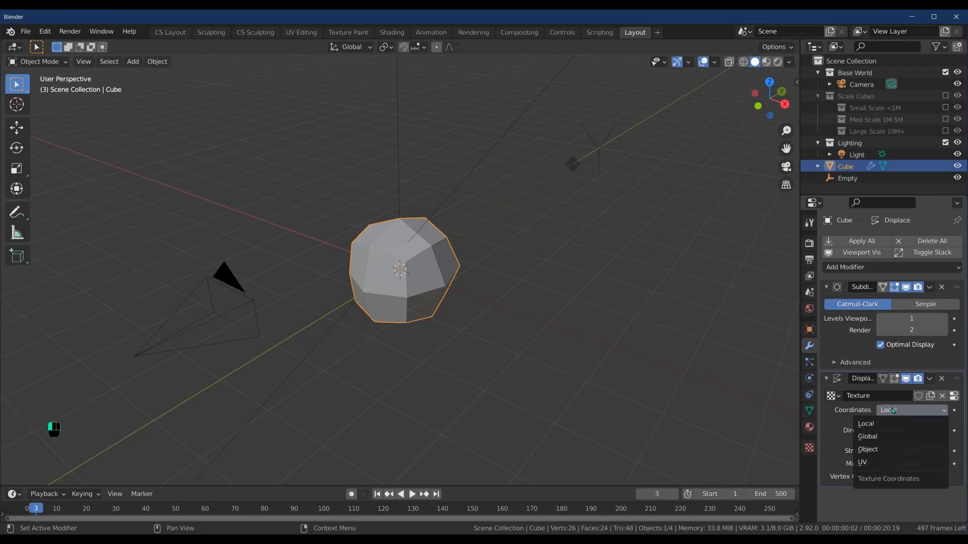
pyautogui.click(877, 437)
pyautogui.click(452, 268)
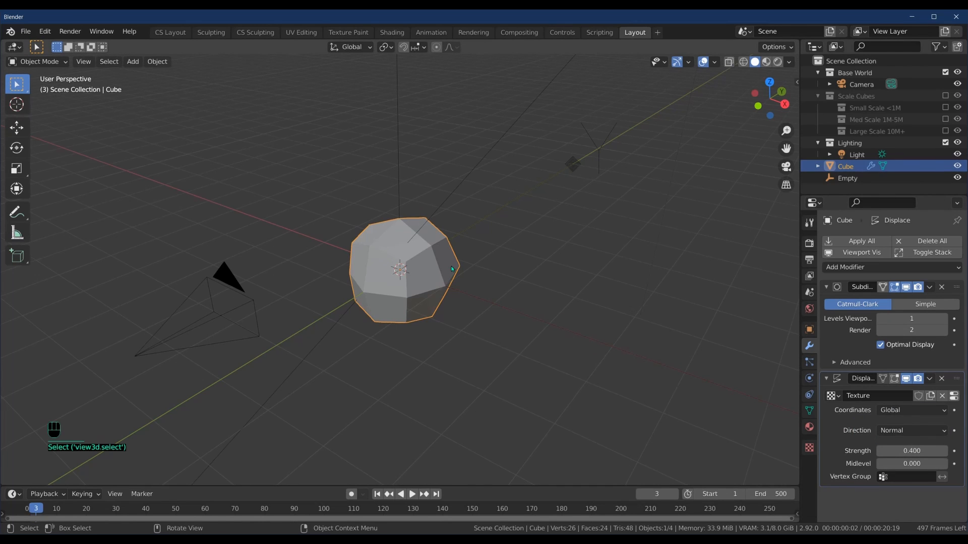
# Step: Duplicate the rock four times, placing copies up-left, top, right and lower right
pyautogui.press('shift')
pyautogui.hotkey('shift', 'd')
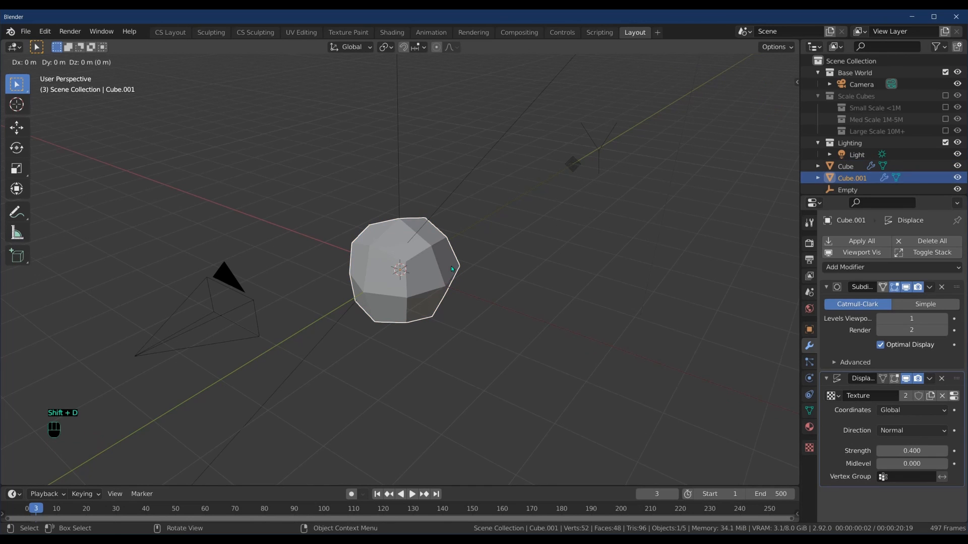
pyautogui.click(297, 172)
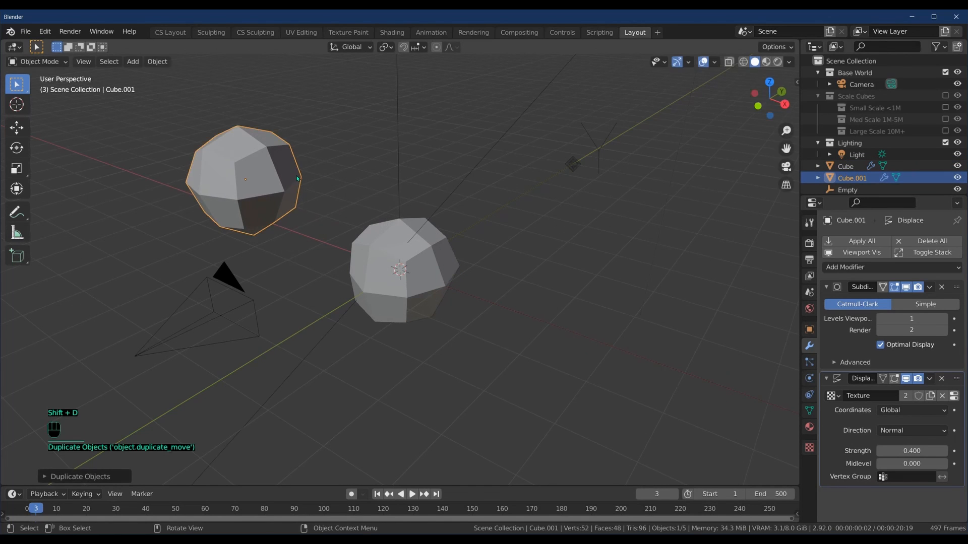
pyautogui.hotkey('shift', 'd')
pyautogui.click(469, 126)
pyautogui.hotkey('shift', 'd')
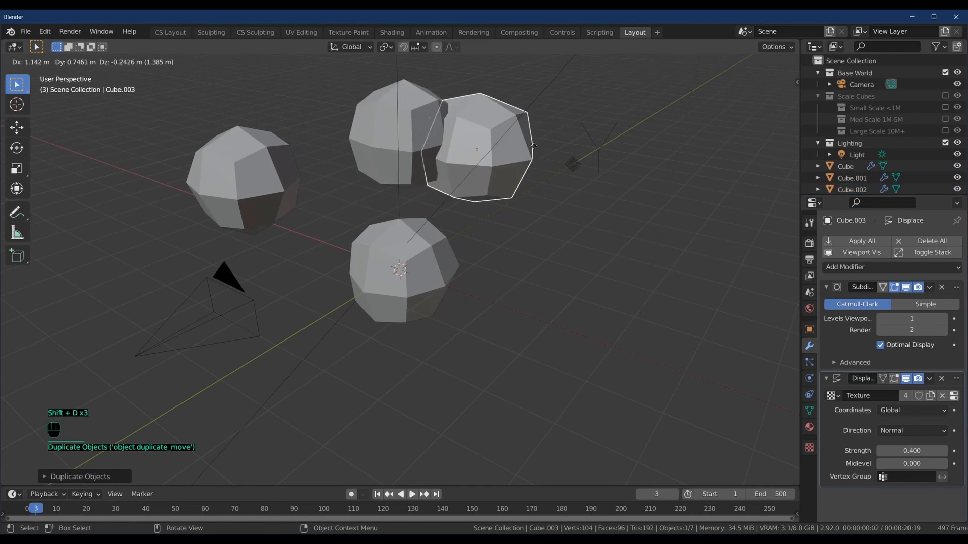
pyautogui.click(659, 218)
pyautogui.hotkey('shift', 'd')
pyautogui.click(644, 413)
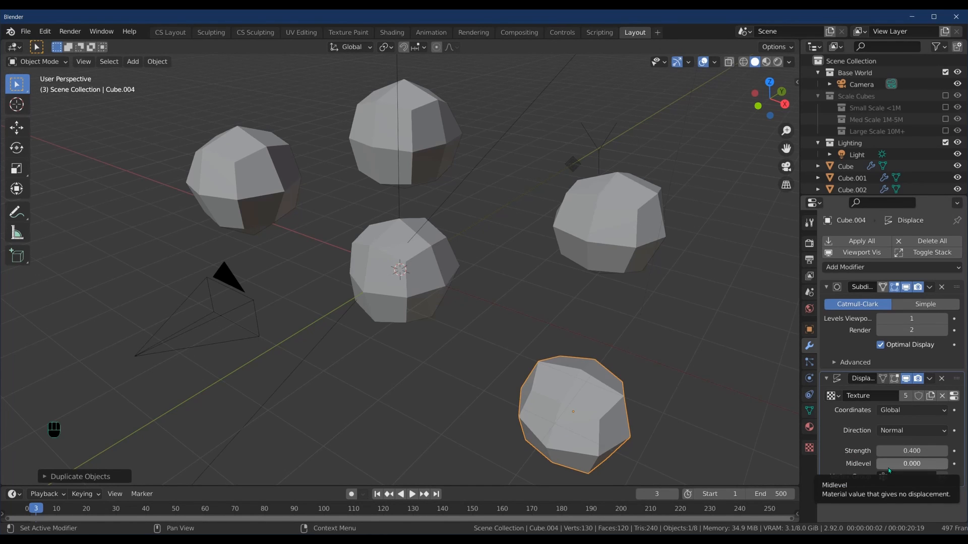
# Step: Raise Cube.004's viewport subdivision level to 6 and orbit to inspect the lumpy rock
pyautogui.click(944, 318)
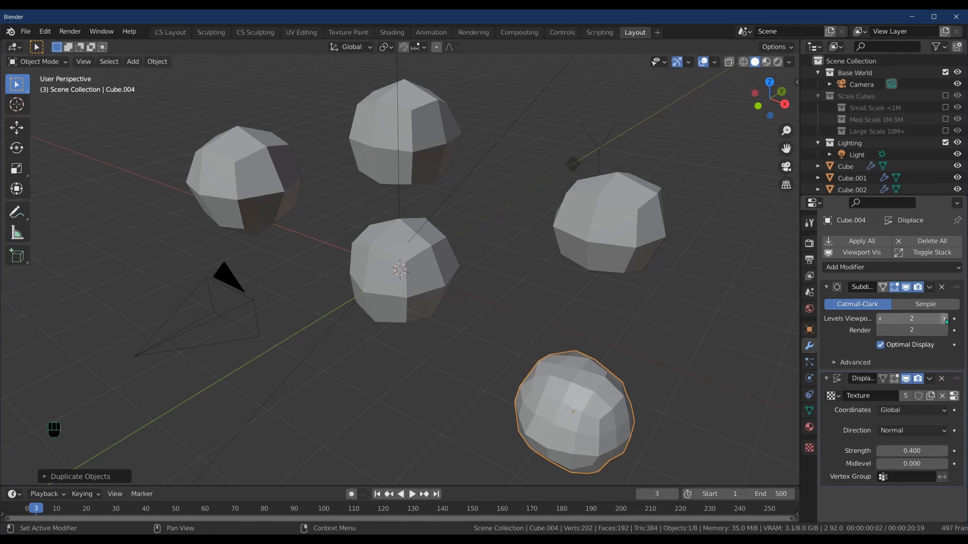
pyautogui.click(945, 319)
pyautogui.click(945, 318)
pyautogui.click(945, 319)
pyautogui.click(944, 319)
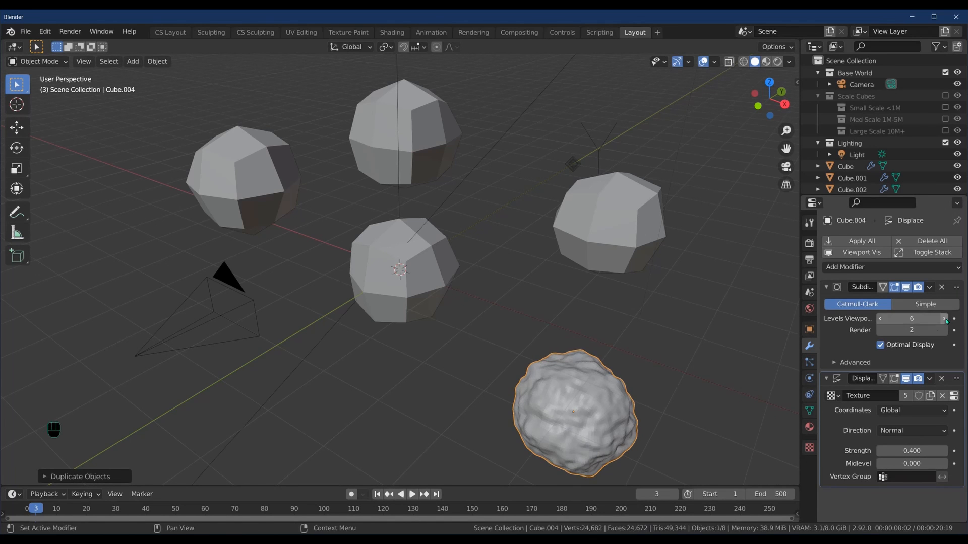
pyautogui.moveTo(630, 383); pyautogui.dragTo(615, 443, button='middle')
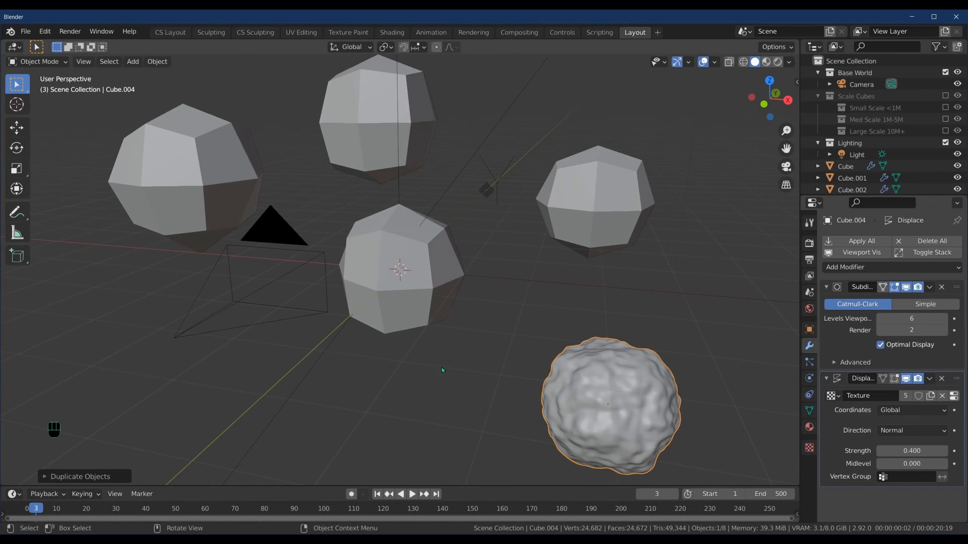
# Step: Select the four rock copies and delete them
pyautogui.keyDown('shift'); pyautogui.click(595, 186); pyautogui.keyUp('shift')
pyautogui.keyDown('shift'); pyautogui.click(378, 119); pyautogui.keyUp('shift')
pyautogui.keyDown('shift'); pyautogui.click(214, 147); pyautogui.keyUp('shift')
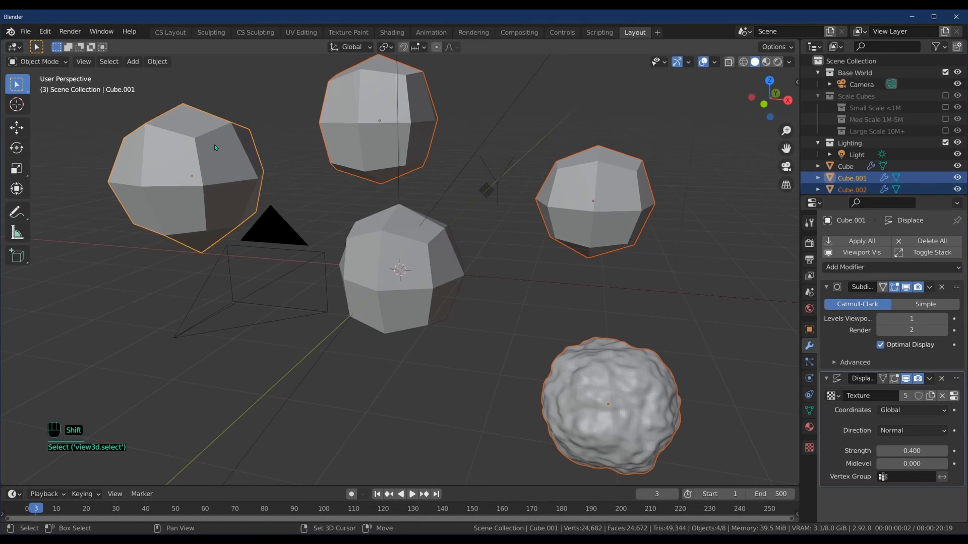
pyautogui.press('Delete')
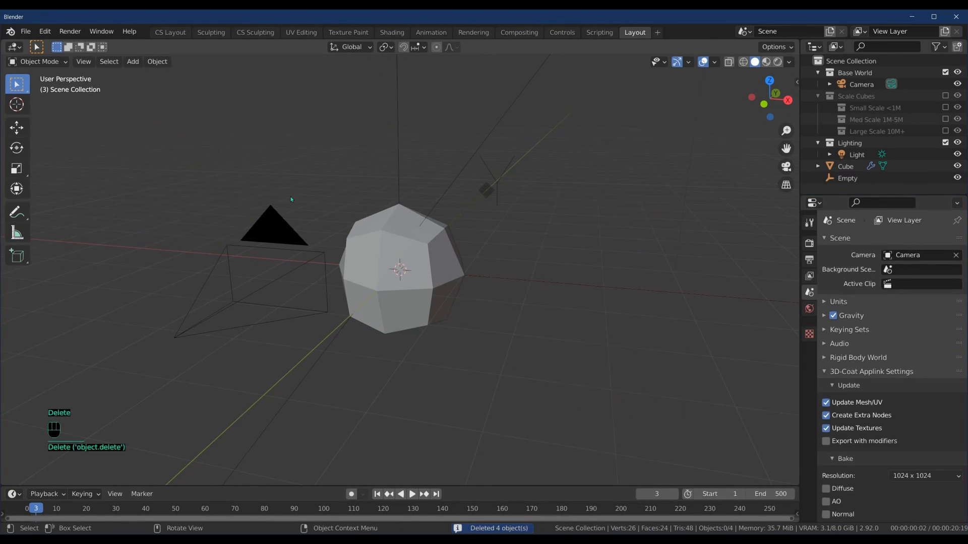
# Step: Move the original Cube left beside the camera, deselect everything, and open the Add menu
pyautogui.click(371, 237)
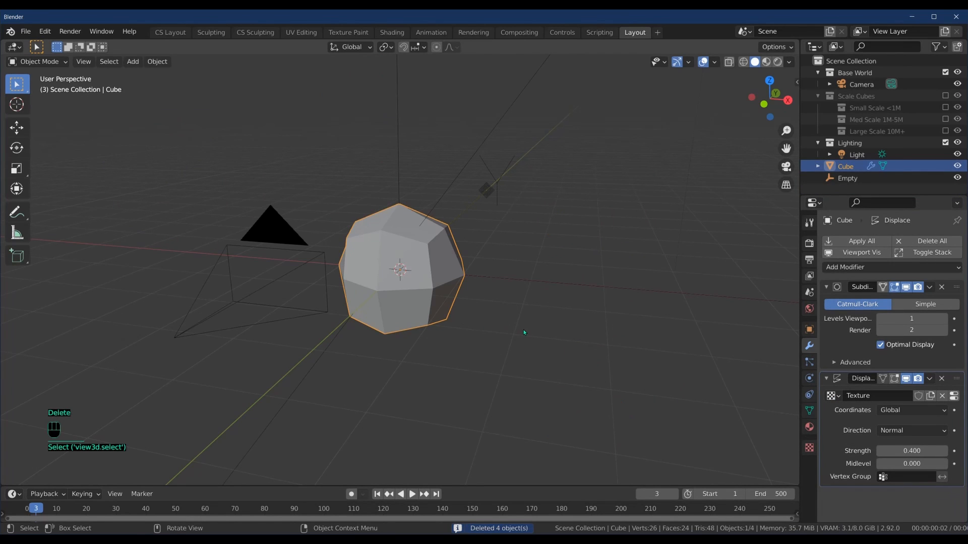
pyautogui.press('g')
pyautogui.click(291, 319)
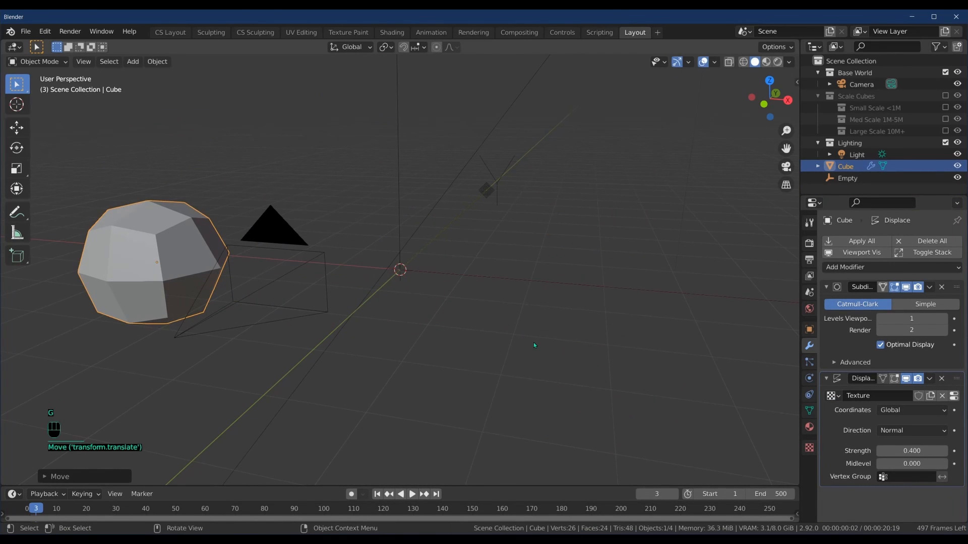
pyautogui.click(241, 109)
pyautogui.click(134, 63)
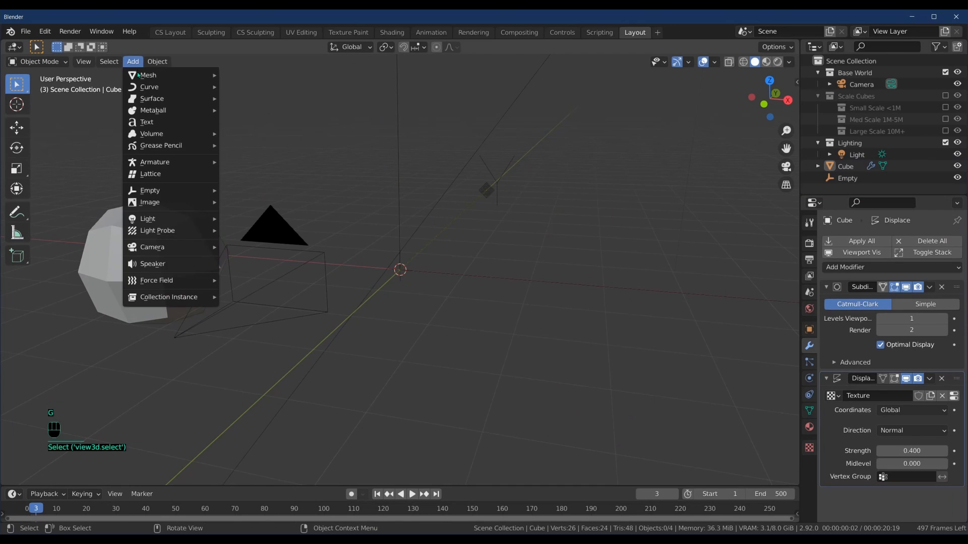
# Step: Add an icosphere with 3 subdivisions and orbit the view around it
pyautogui.moveTo(139, 75)
pyautogui.click(276, 124)
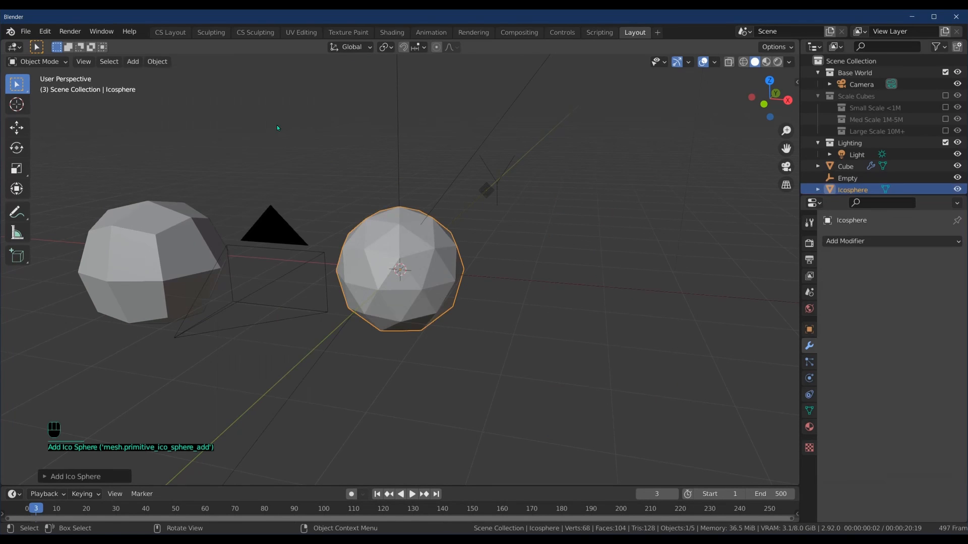
pyautogui.click(91, 477)
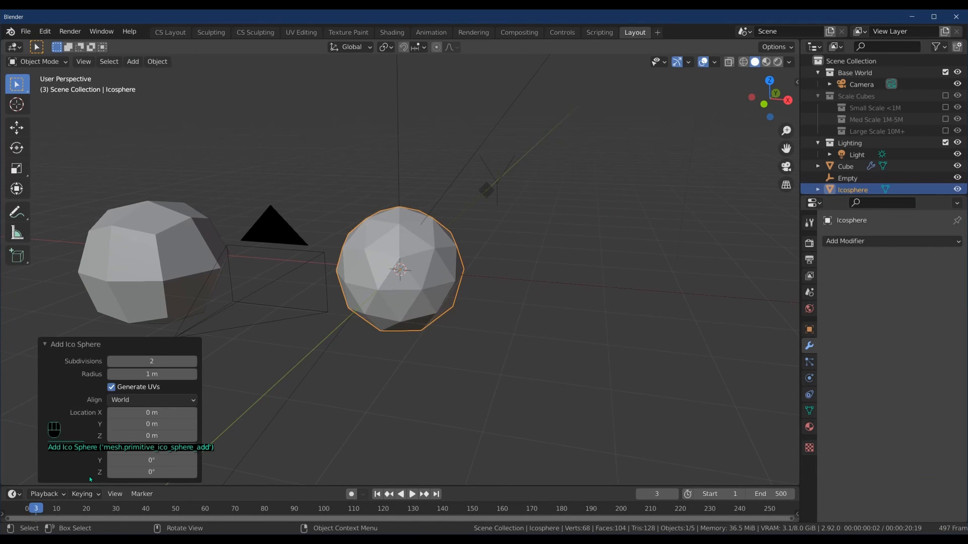
pyautogui.click(194, 362)
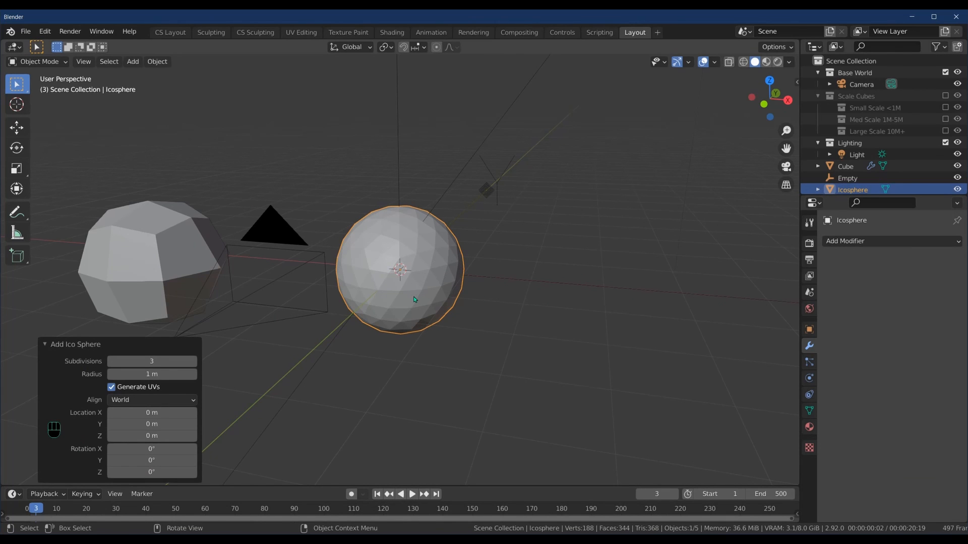
pyautogui.moveTo(445, 350); pyautogui.dragTo(502, 389, button='middle')
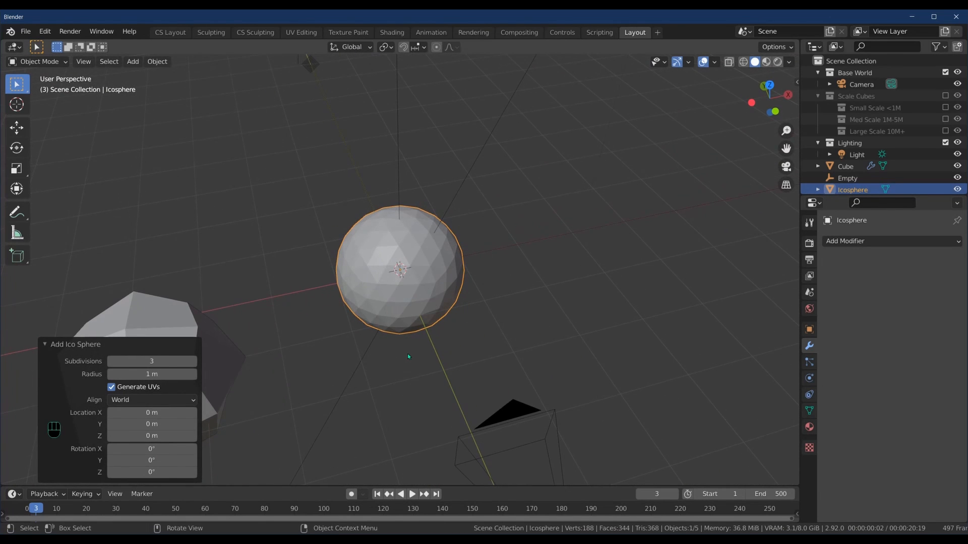
# Step: Launch Cell Fracture on the icosphere from Object > Quick Effects
pyautogui.click(157, 62)
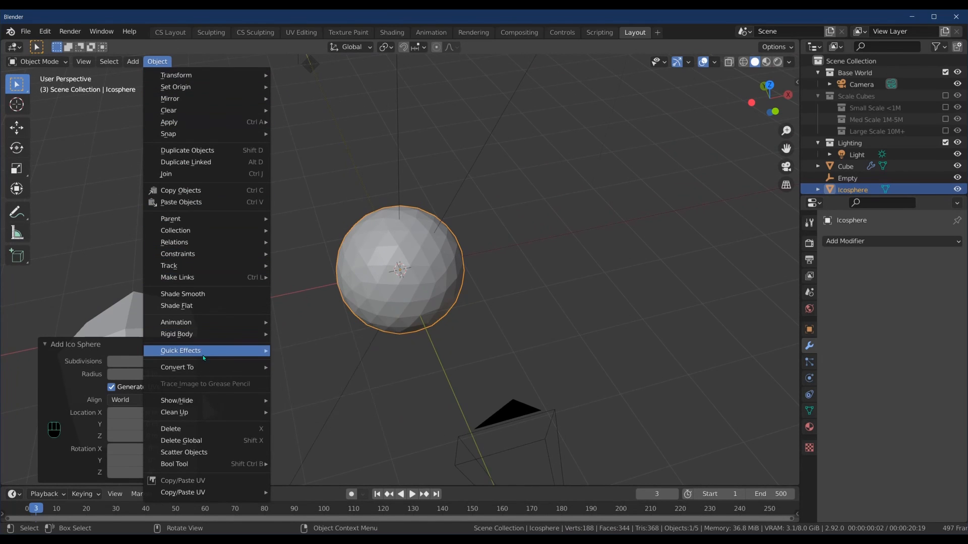
pyautogui.moveTo(246, 353)
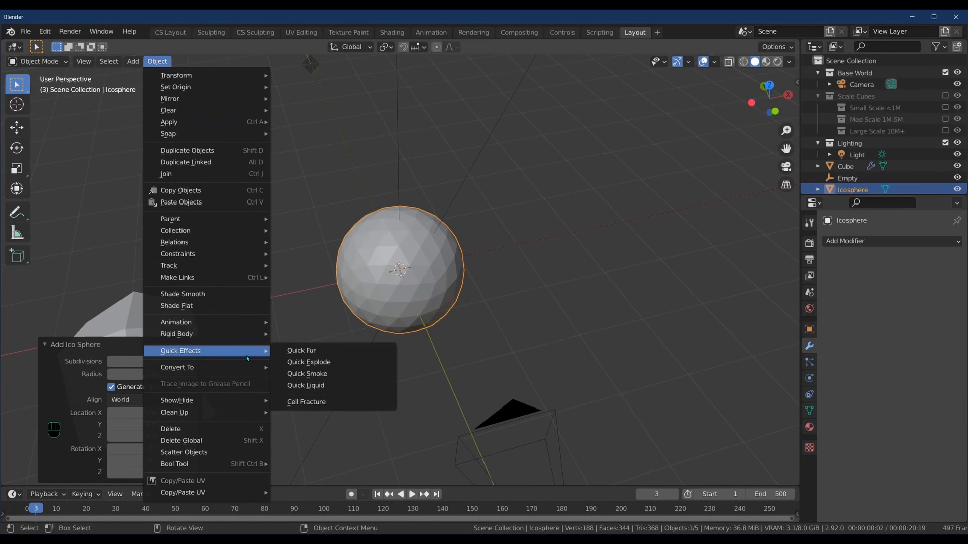
pyautogui.click(321, 403)
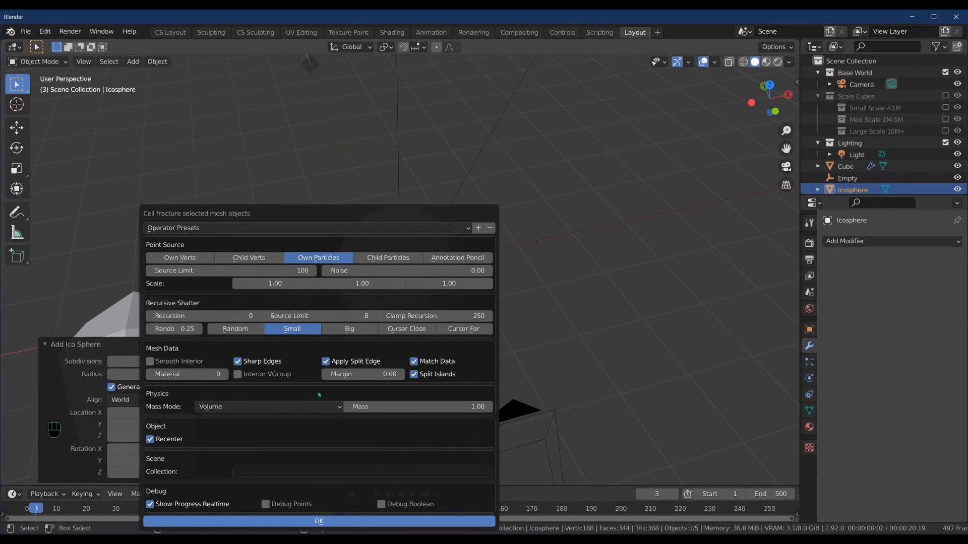
# Step: Run Cell Fracture with noise 1.00 and Apply Split Edge unchecked
pyautogui.click(341, 270)
pyautogui.write('0.0')
pyautogui.write('1')
pyautogui.press('Return')
pyautogui.click(326, 362)
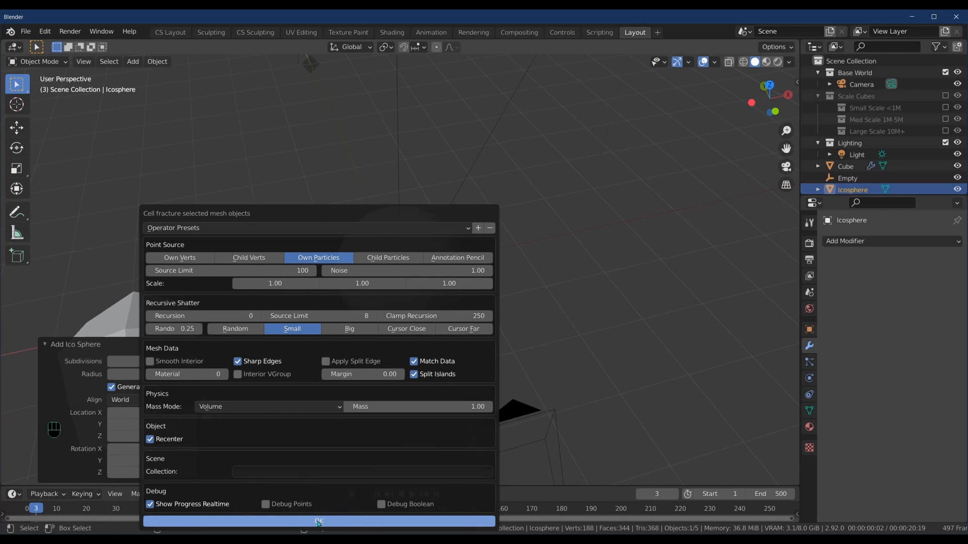
pyautogui.click(319, 522)
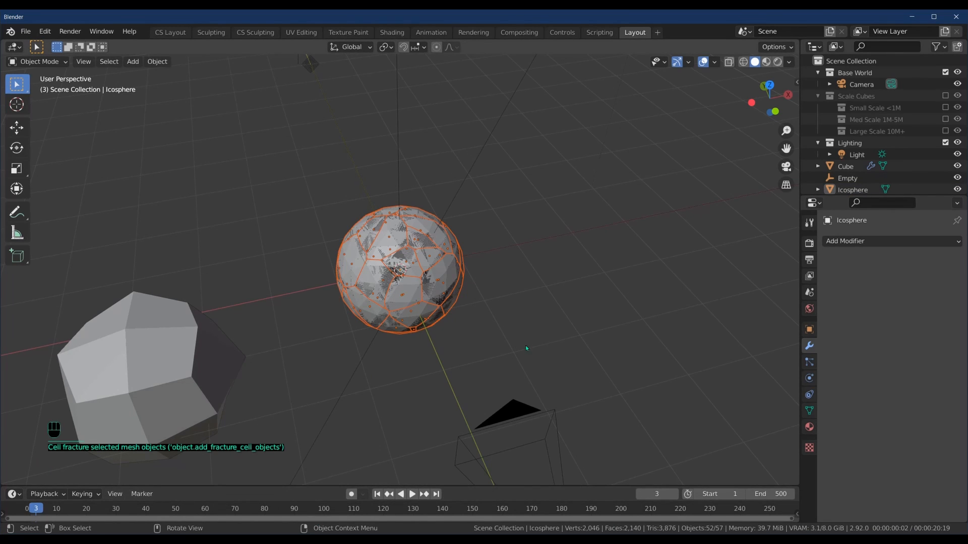
# Step: Select the original Icosphere in the Outliner and delete it
pyautogui.moveTo(649, 388); pyautogui.dragTo(597, 367, button='middle')
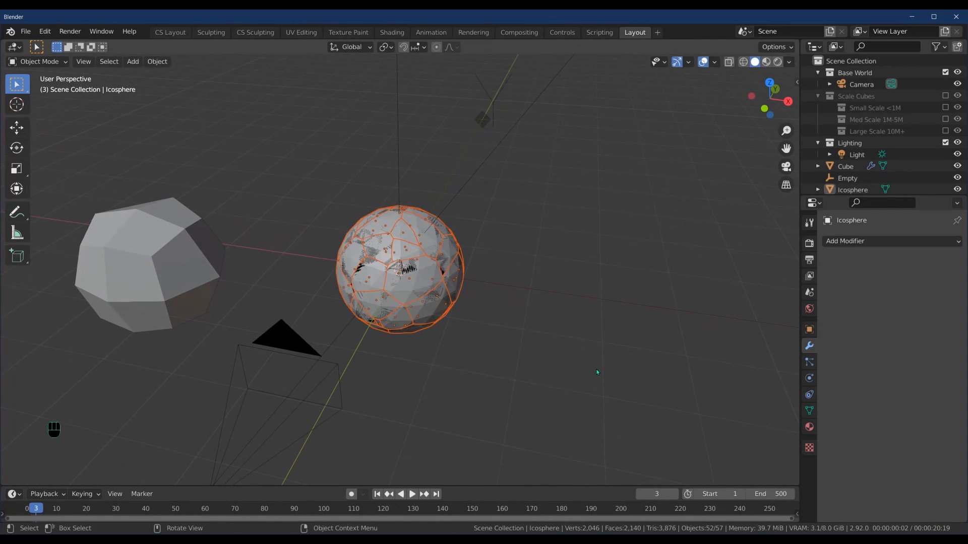
pyautogui.click(852, 191)
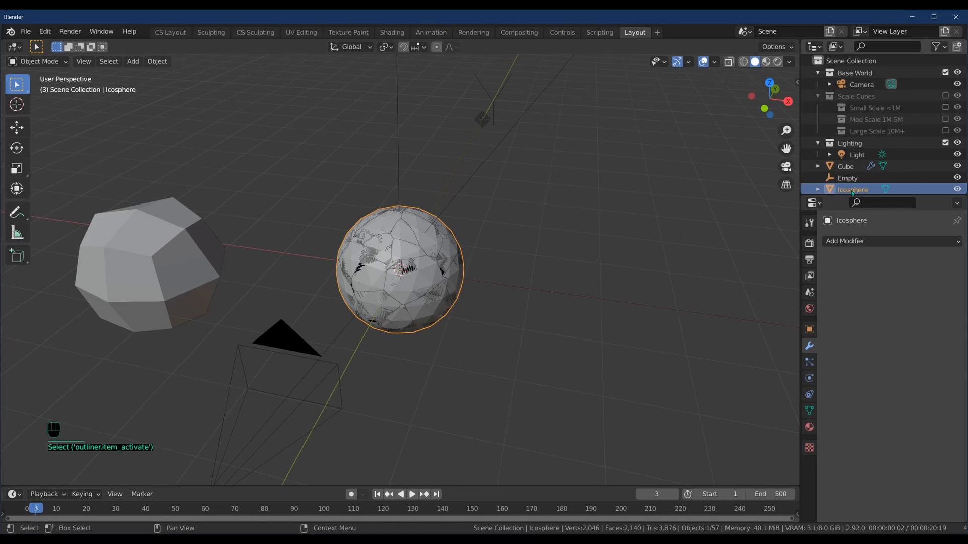
pyautogui.press('Delete')
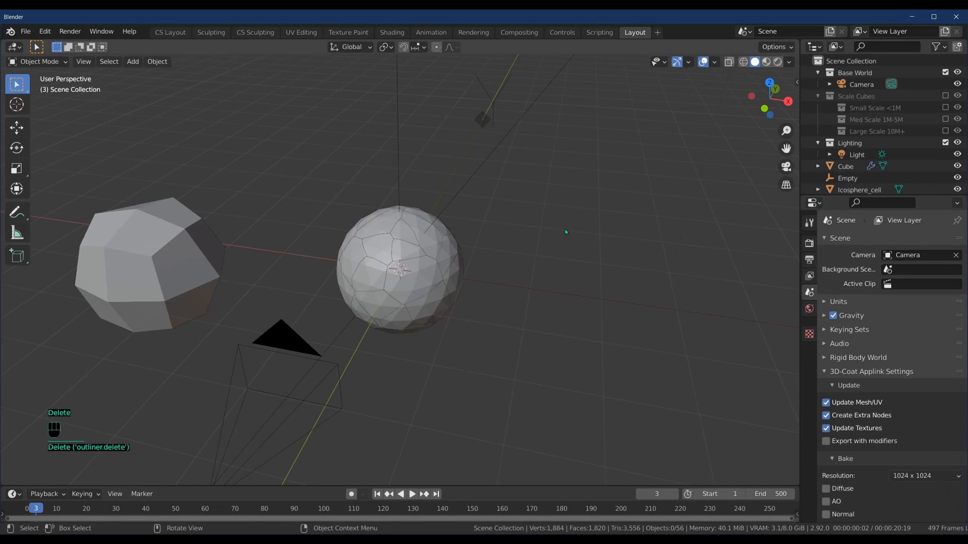
# Step: Scroll the Outliner and select the first Icosphere_cell piece
pyautogui.scroll(-4, 864, 181)
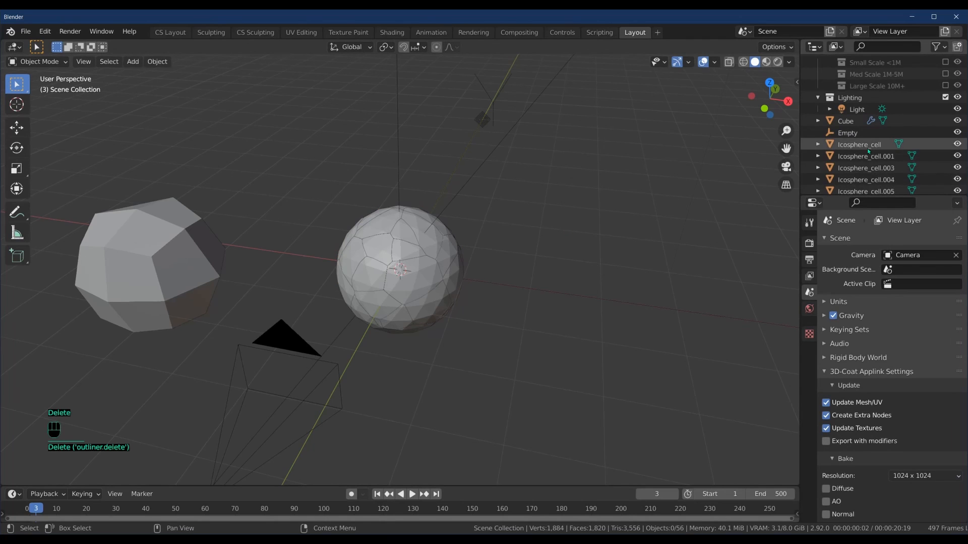
pyautogui.scroll(-1, 891, 171)
pyautogui.scroll(-2, 892, 170)
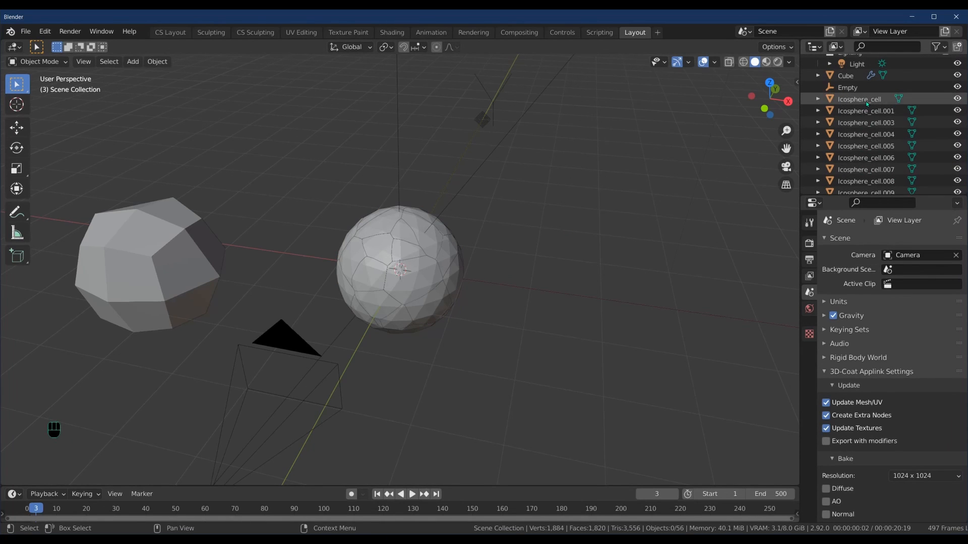
pyautogui.click(867, 100)
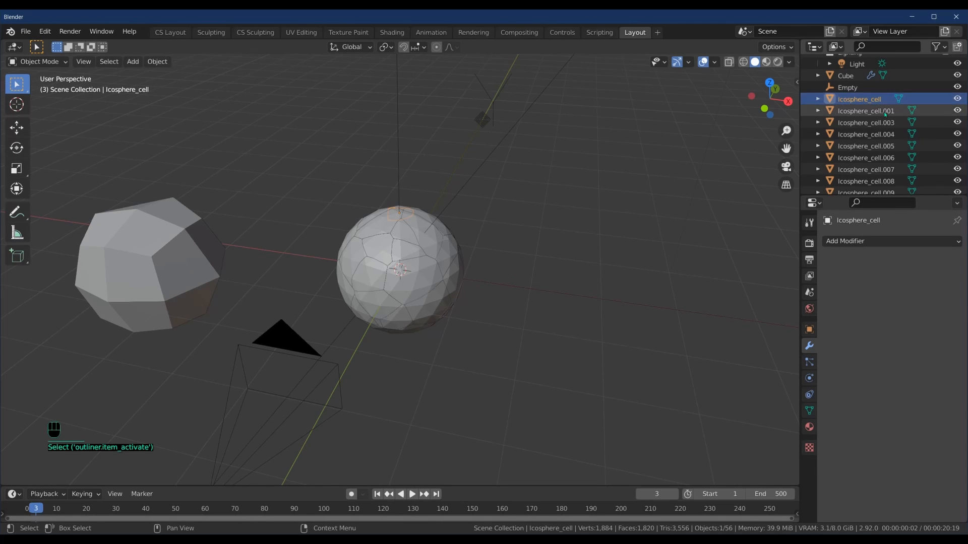
pyautogui.scroll(-15, 867, 109)
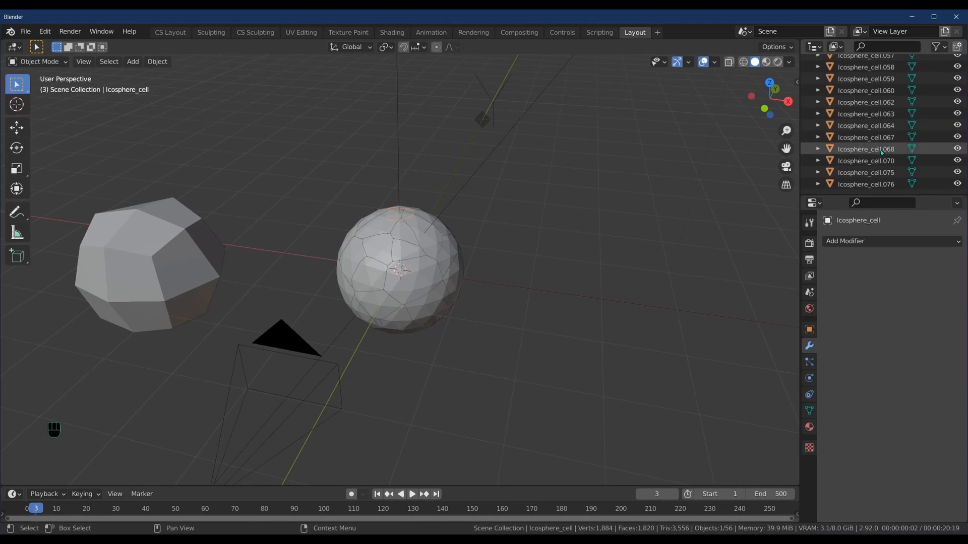
# Step: Select all Icosphere_cell pieces, then add the displaced rock Cube as the active object
pyautogui.keyDown('shift'); pyautogui.click(877, 188); pyautogui.keyUp('shift')
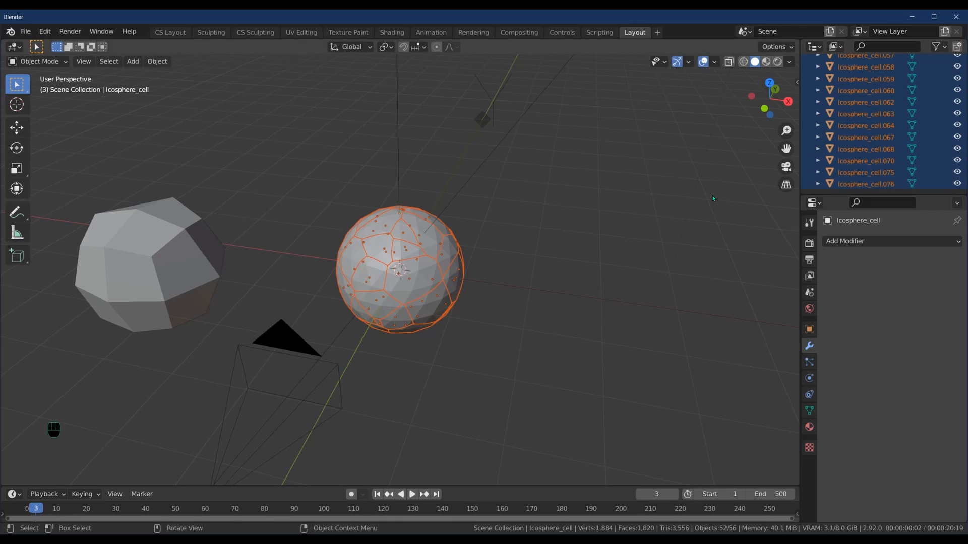
pyautogui.moveTo(375, 232); pyautogui.dragTo(251, 309, button='middle')
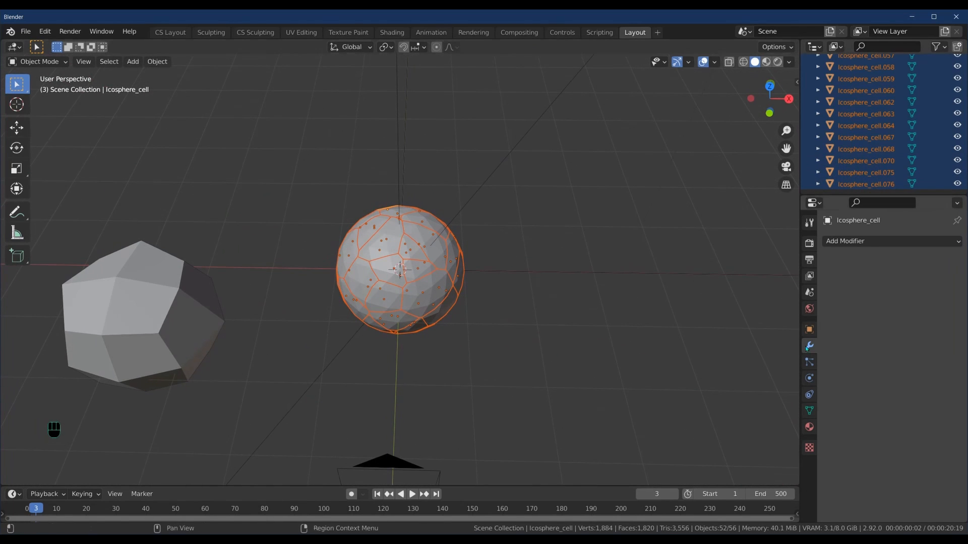
pyautogui.click(210, 310)
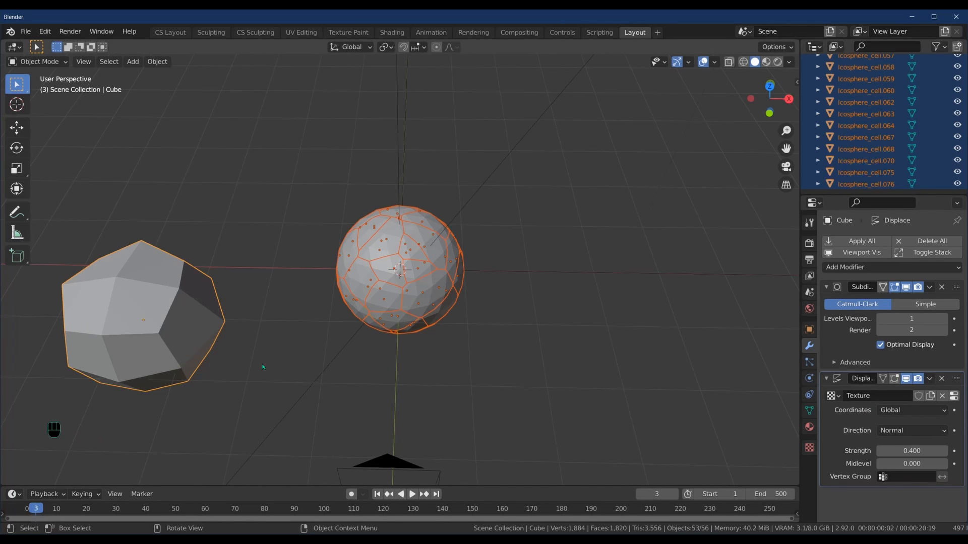
# Step: Link the Cube's Subdivision and Displace modifiers to every cell and apply them all
pyautogui.hotkey('ctrl', 'l')
pyautogui.moveTo(264, 366)
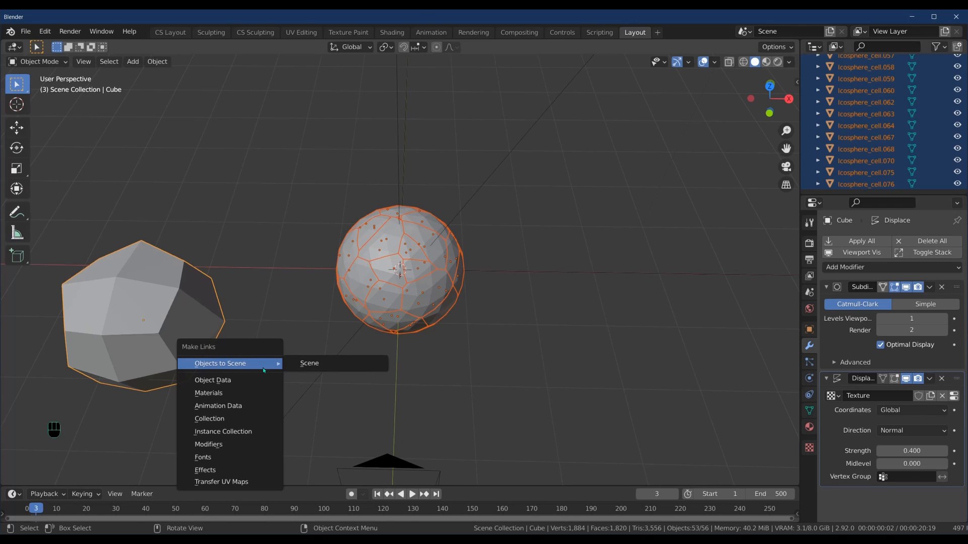
pyautogui.click(226, 446)
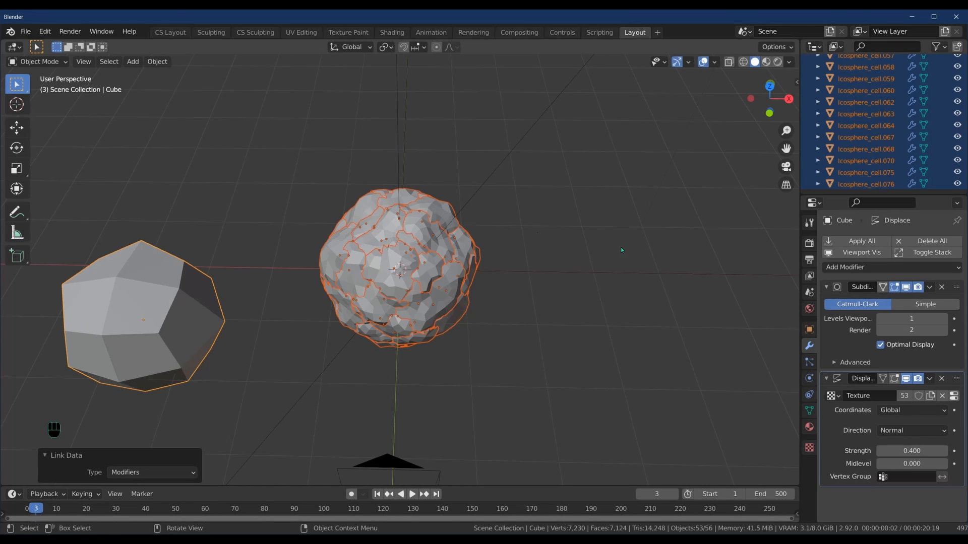
pyautogui.click(857, 241)
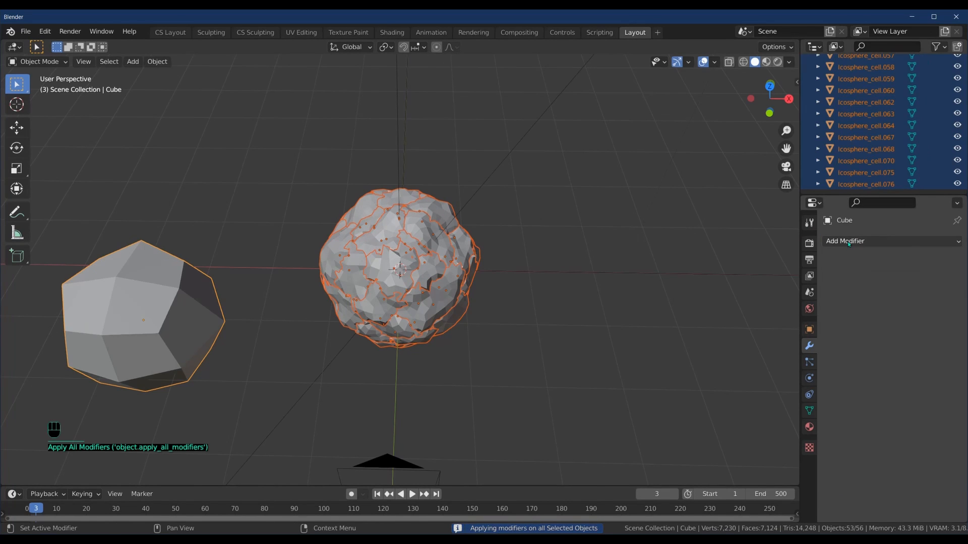
# Step: Apply Shade Smooth to the rock Cube and all selected Icosphere_cell fragments
pyautogui.rightClick(439, 214)
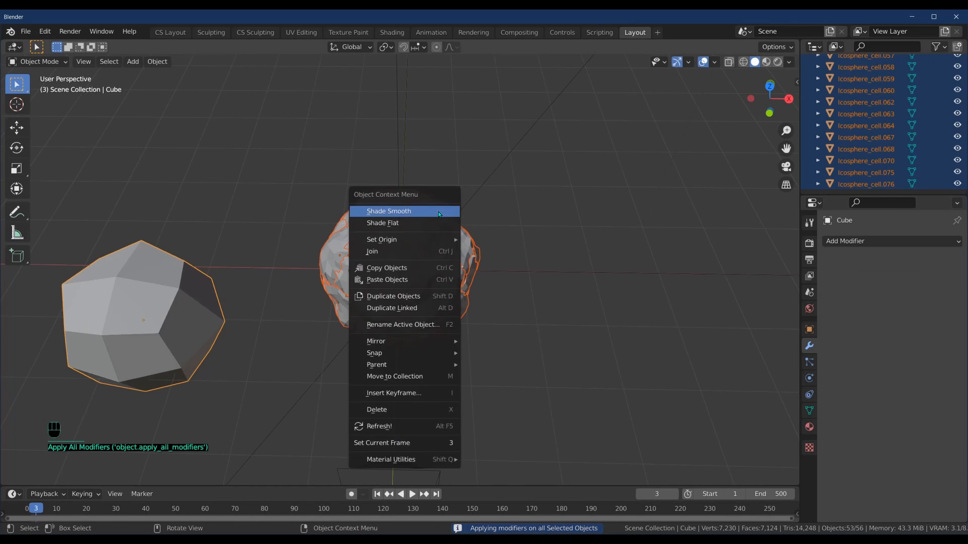
pyautogui.click(439, 212)
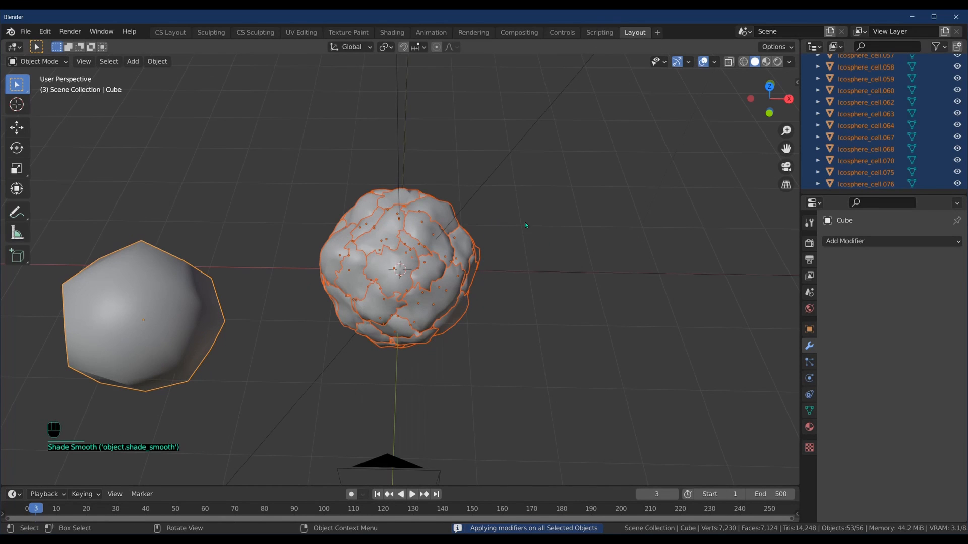
pyautogui.click(158, 62)
# Step: Randomize Transform with 10 m location spread in X, Y and Z, then deselect everything
pyautogui.moveTo(174, 75)
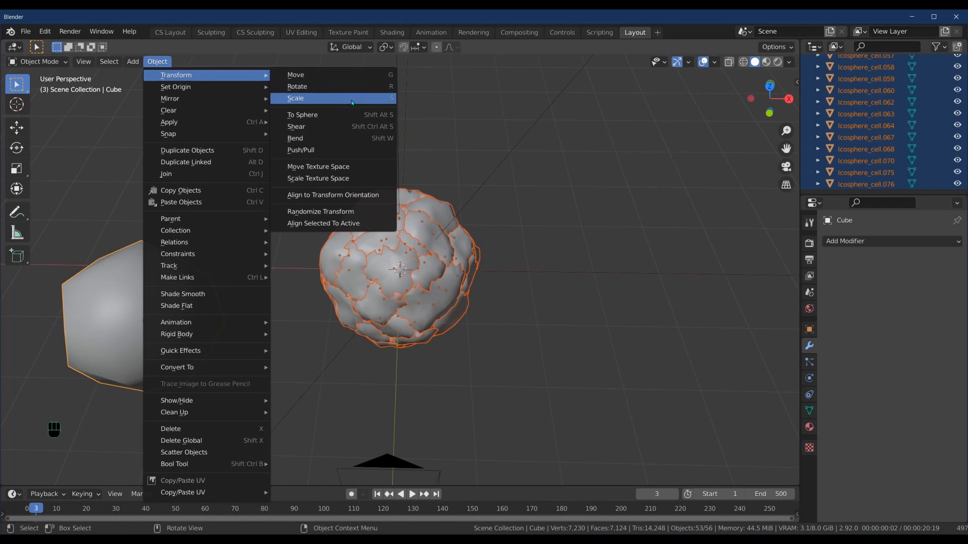
pyautogui.click(343, 218)
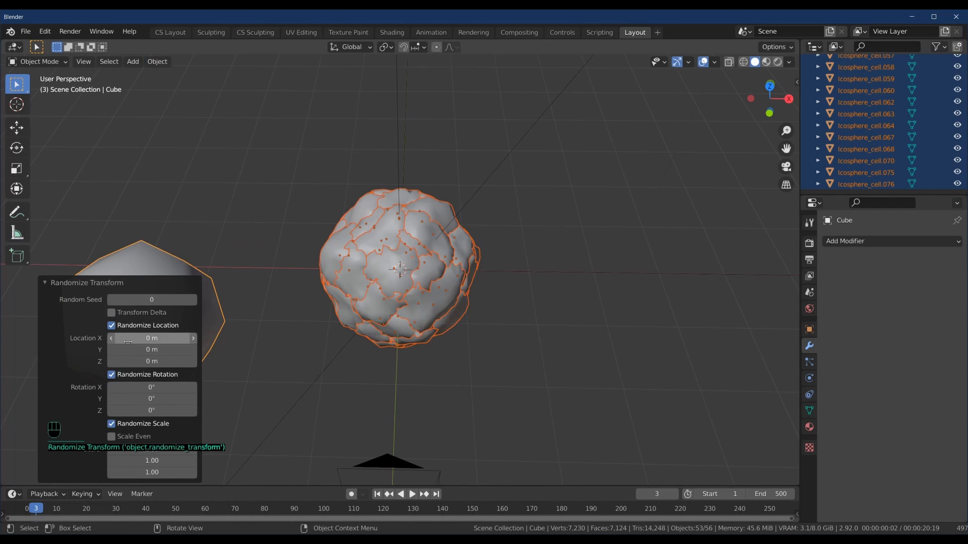
pyautogui.click(151, 338)
pyautogui.write('10')
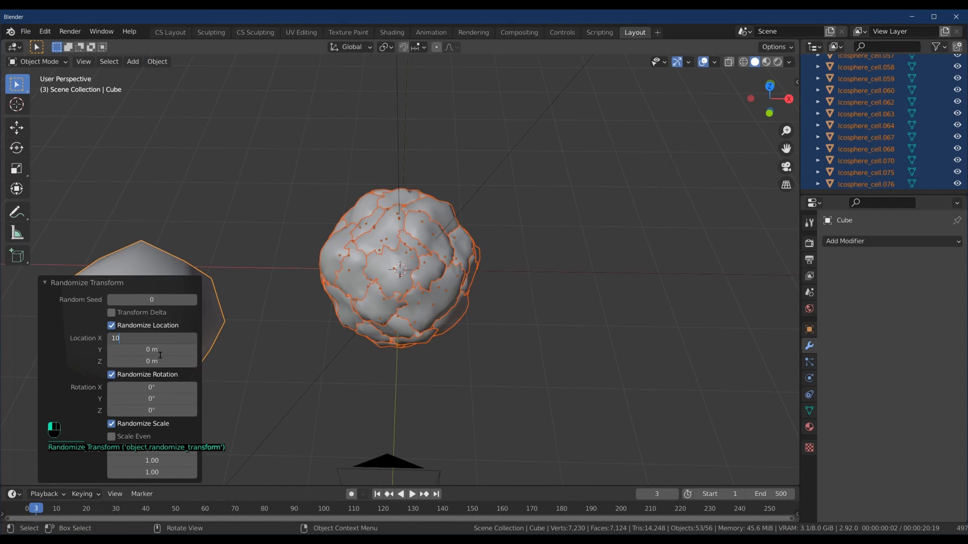
pyautogui.press('Return')
pyautogui.click(158, 350)
pyautogui.write('10')
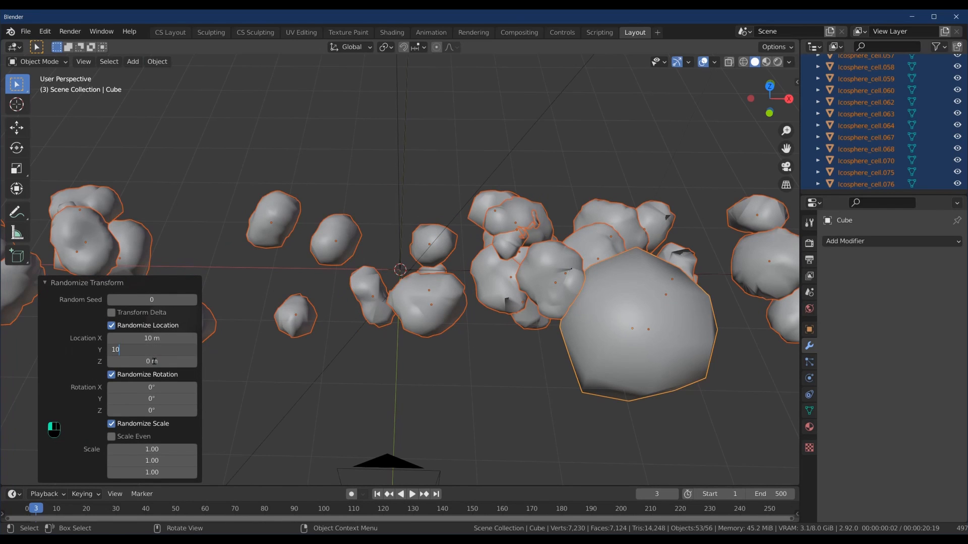
pyautogui.press('Tab')
pyautogui.write('10')
pyautogui.press('Return')
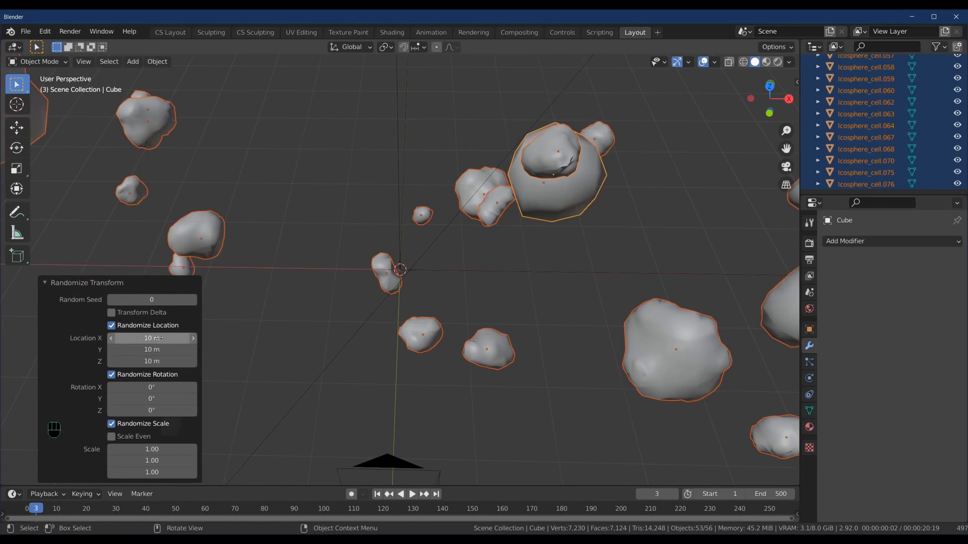
pyautogui.click(271, 341)
pyautogui.scroll(-8, 394, 368)
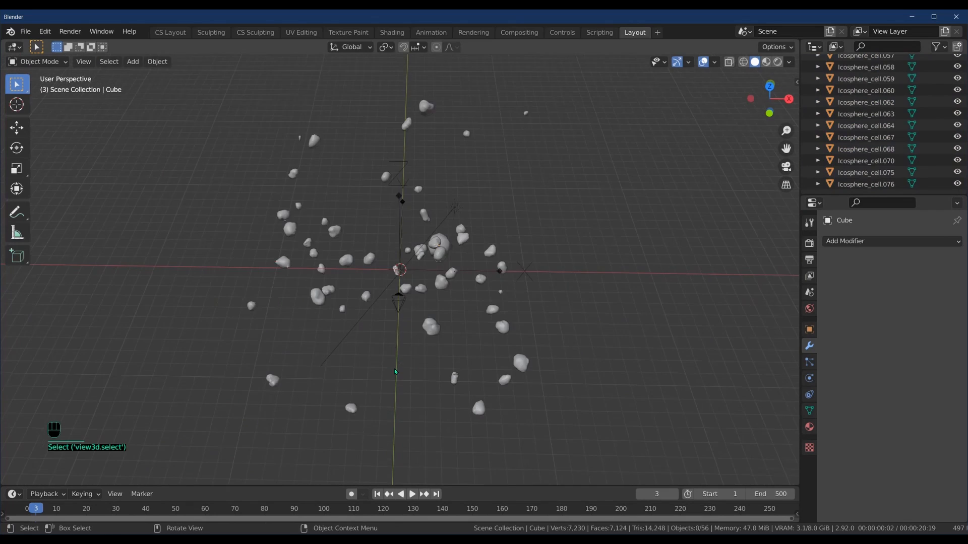
# Step: Orbit to view the whole asteroid field and select asteroid Icosphere_cell.076
pyautogui.moveTo(394, 368); pyautogui.dragTo(325, 411, button='middle')
pyautogui.click(355, 172)
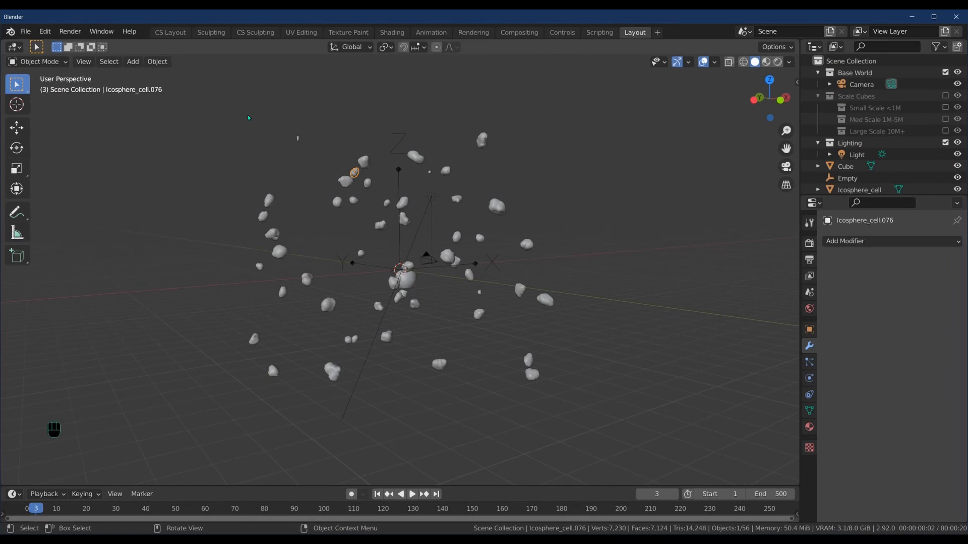